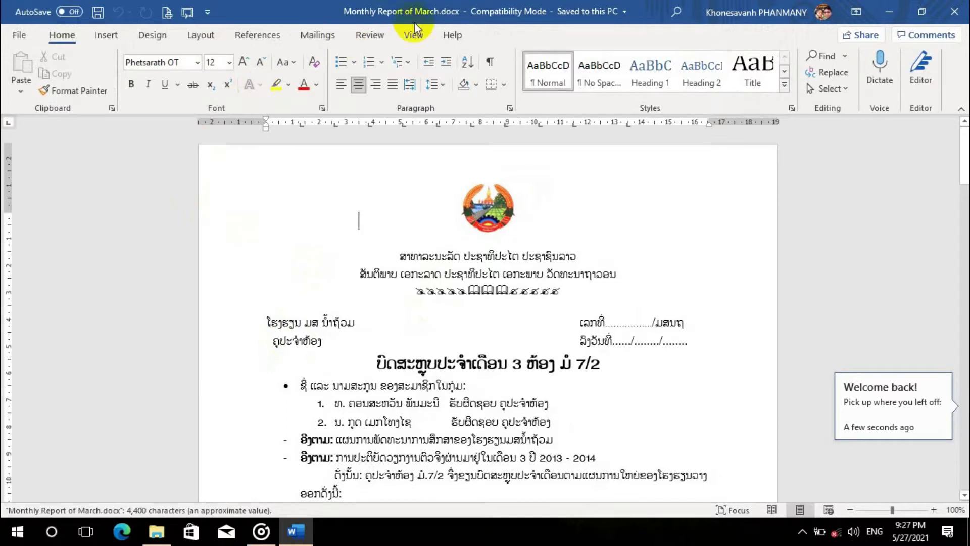
- Show the Navigation Pane with page thumbnails and narrow it to a single column of thumbnails
left_click(413, 33)
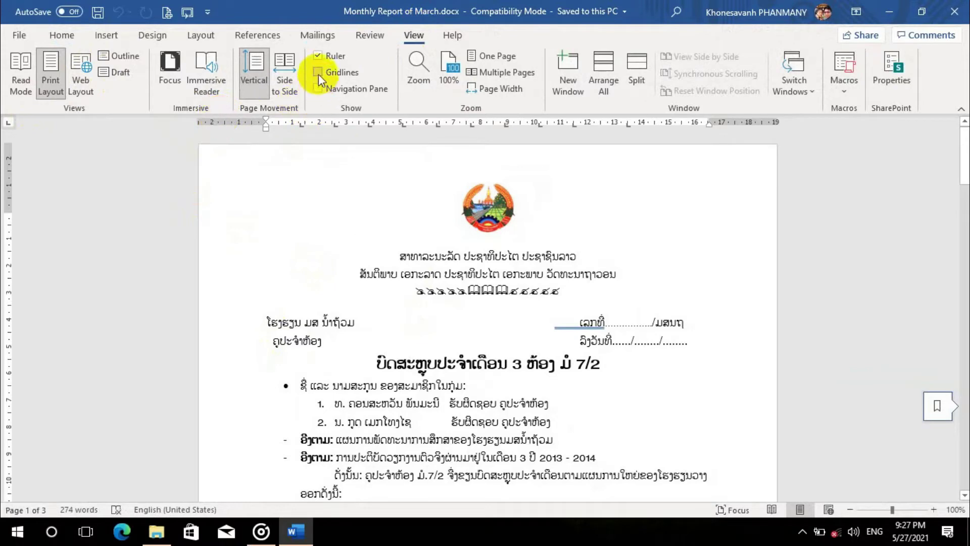
left_click(318, 89)
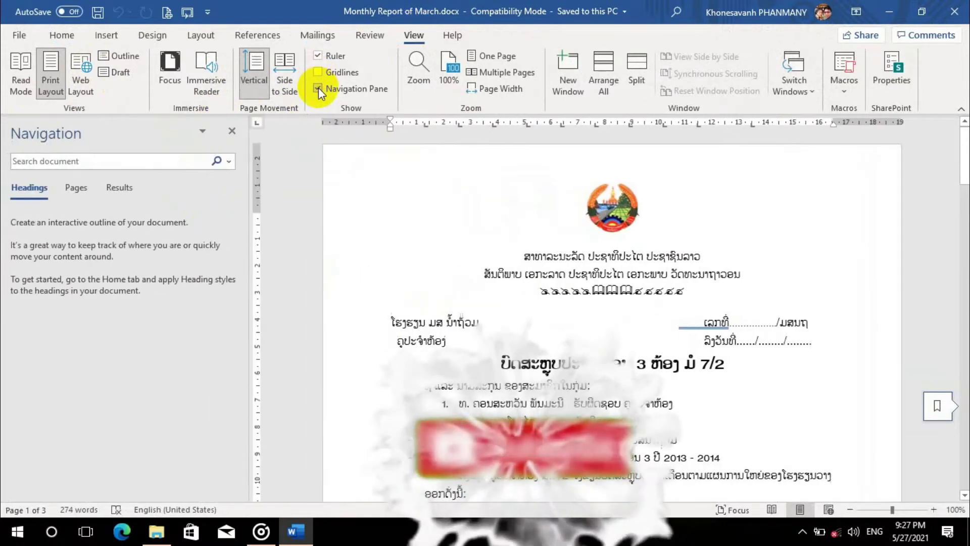
left_click(74, 188)
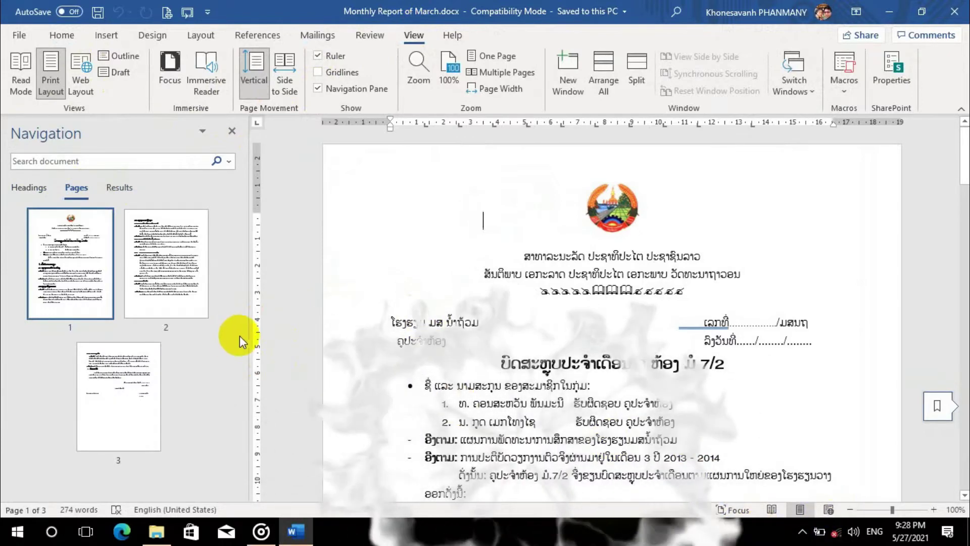
left_click_drag(251, 333, 172, 328)
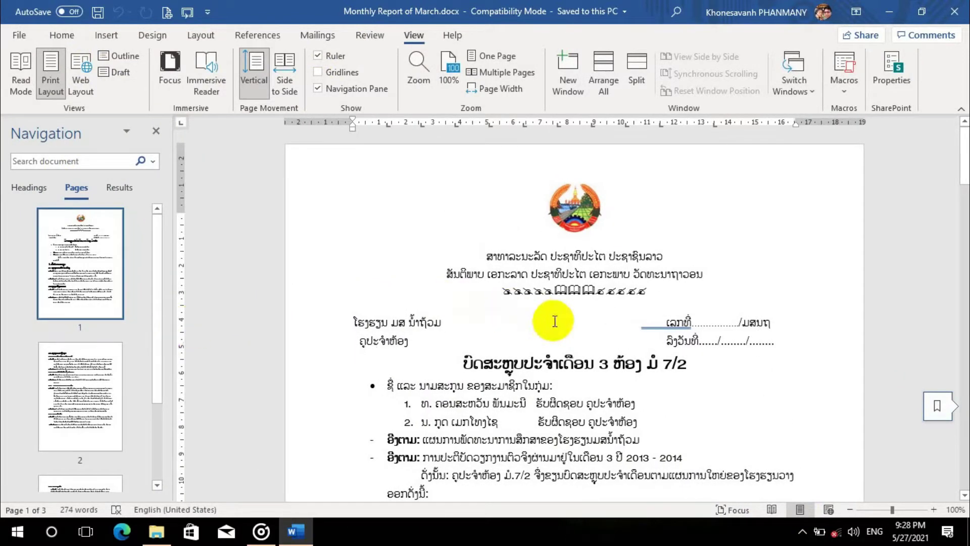
- Look through all pages of the report and their thumbnails for existing page numbers, returning to the first page
scroll(554, 322, "down", 20)
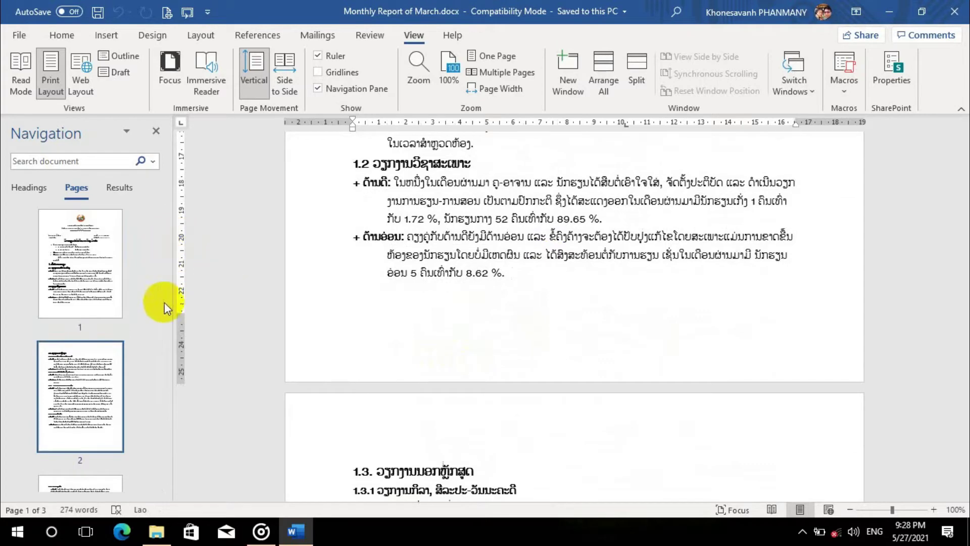
scroll(92, 342, "down", 2)
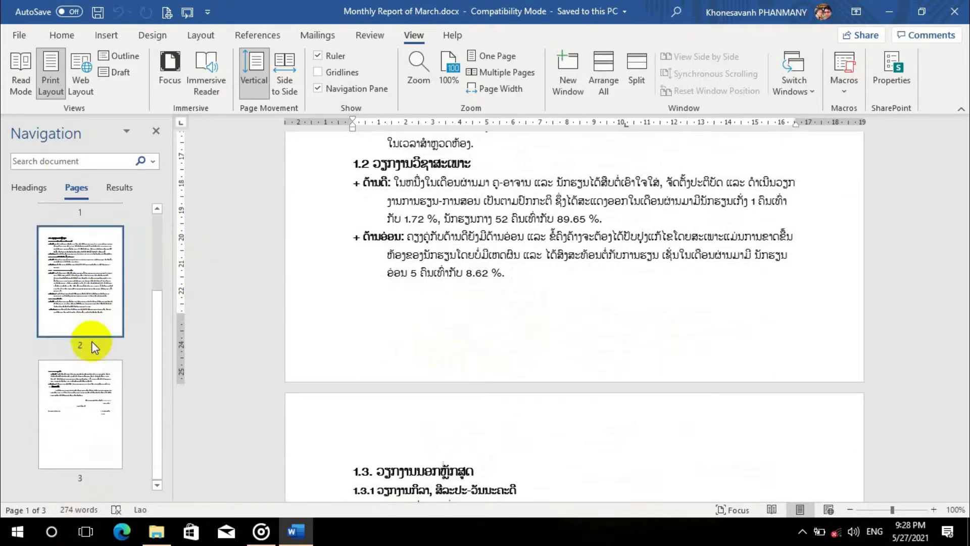
scroll(92, 341, "up", 2)
scroll(92, 341, "down", 2)
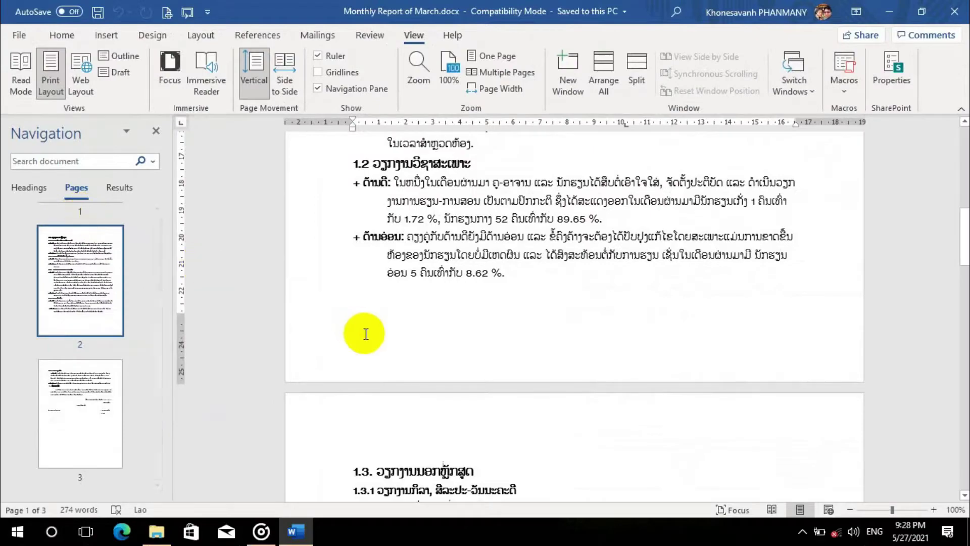
scroll(527, 340, "down", 10)
scroll(527, 340, "down", 10)
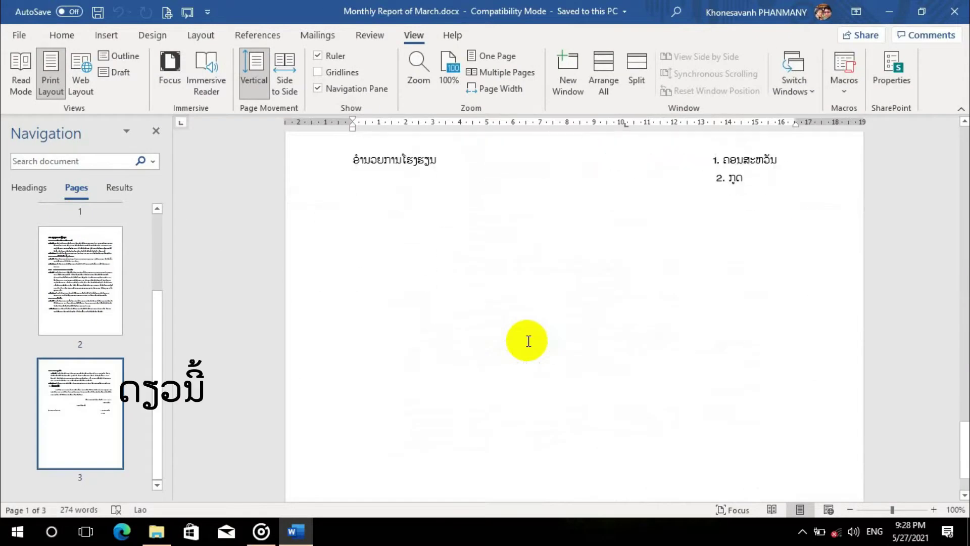
scroll(527, 340, "up", 20)
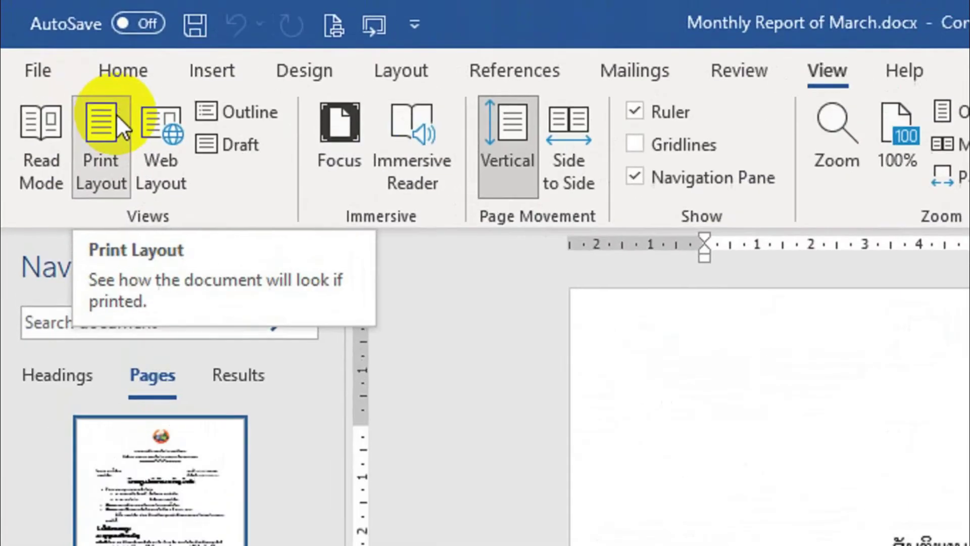
- Insert page numbers at the bottom of the page using the centred Plain Number 2 style
left_click(213, 69)
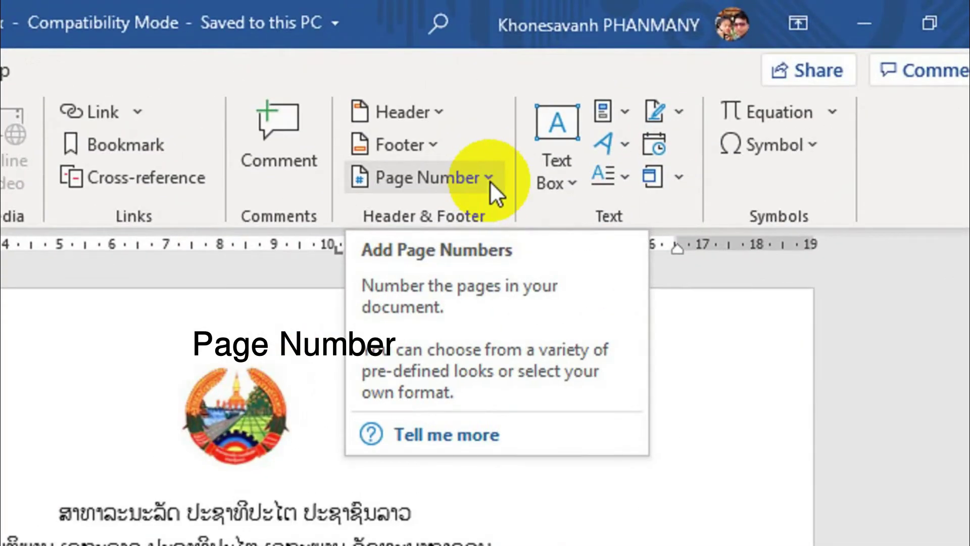
left_click(489, 178)
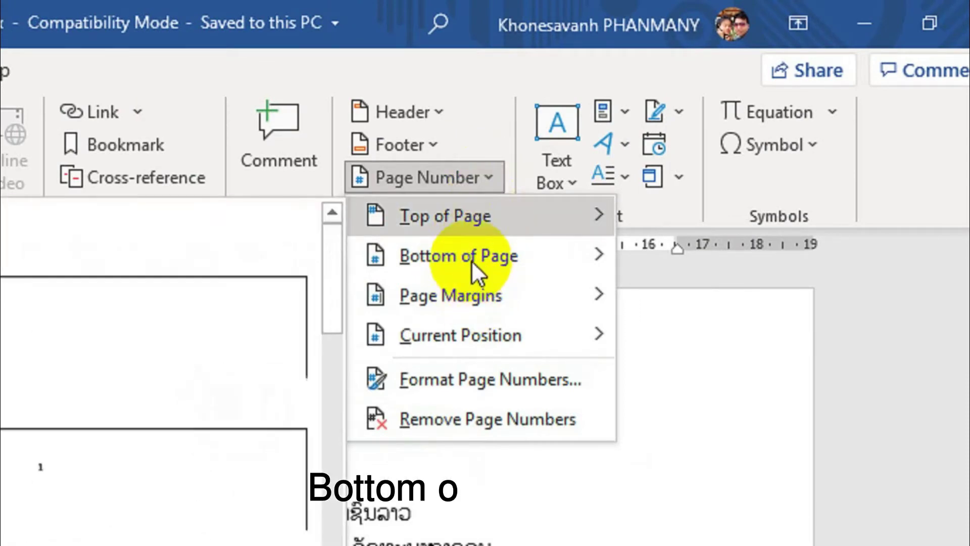
mouse_move(462, 253)
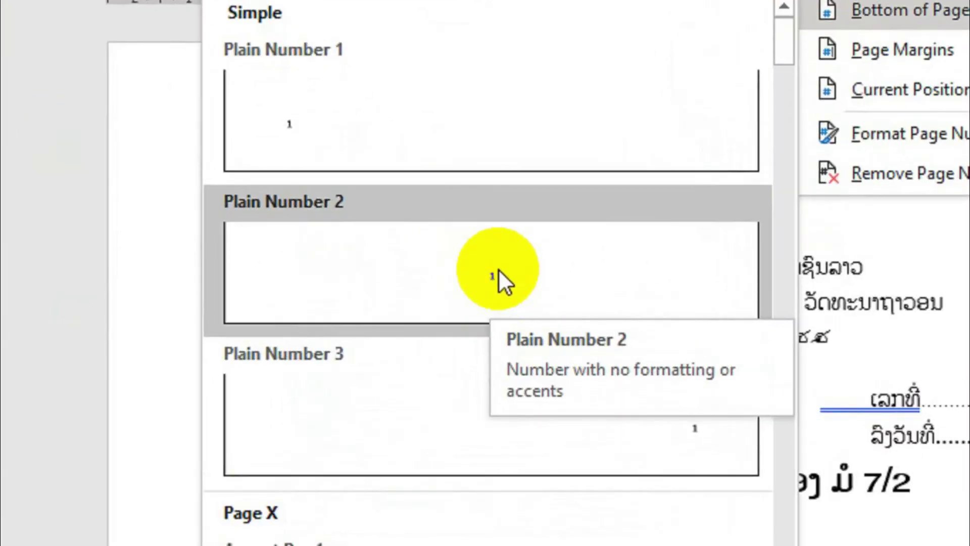
left_click(499, 269)
- Check the page number in the footer of every page and return to editing the document body
scroll(652, 404, "down", 2)
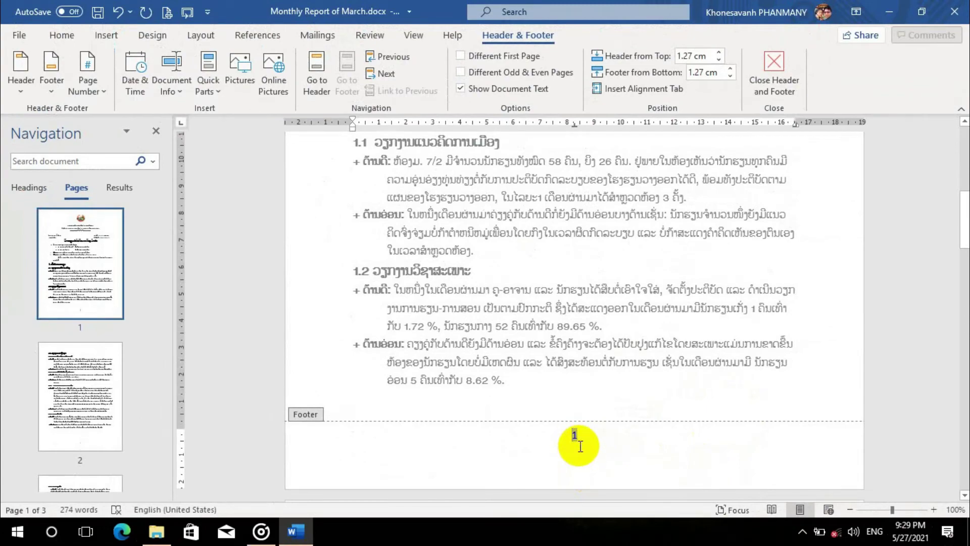
scroll(581, 446, "down", 6)
scroll(574, 337, "down", 8)
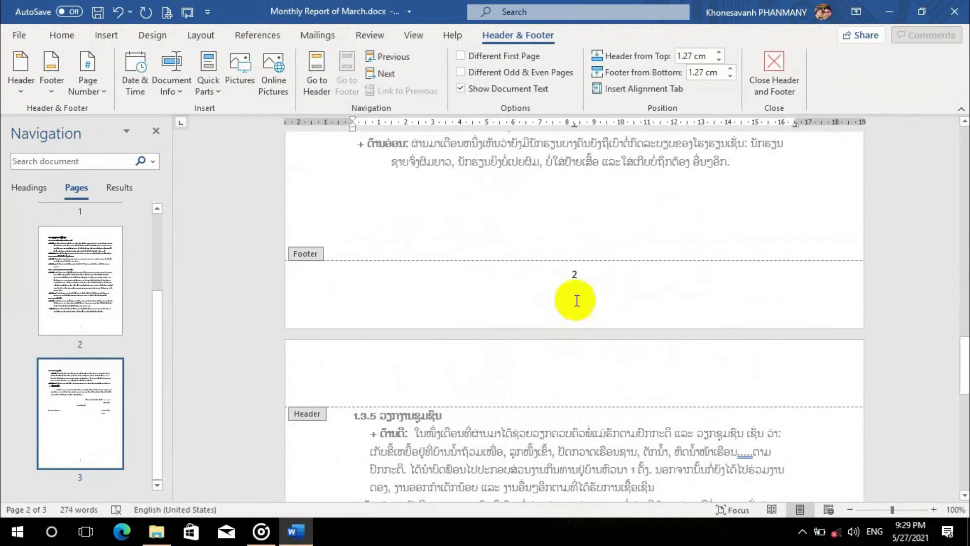
scroll(576, 295, "down", 10)
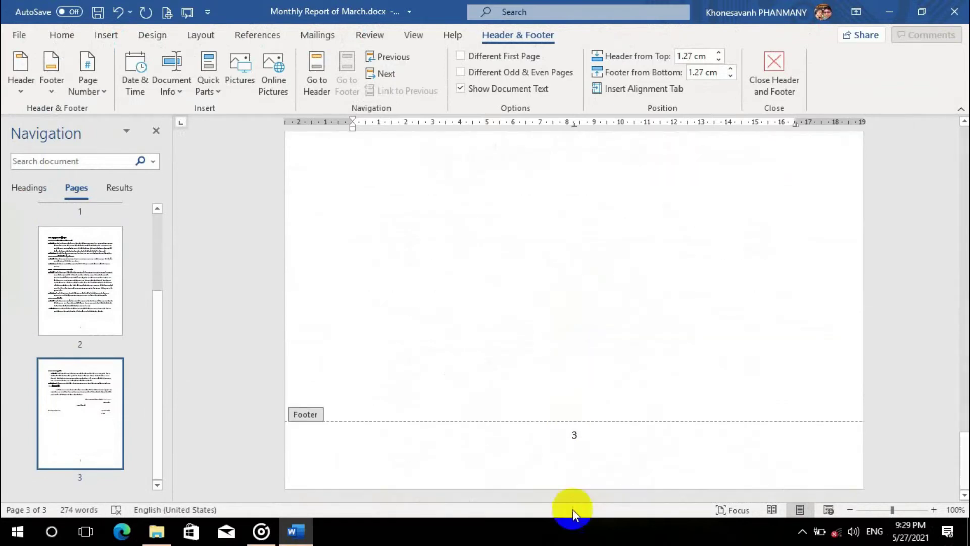
scroll(575, 265, "up", 20)
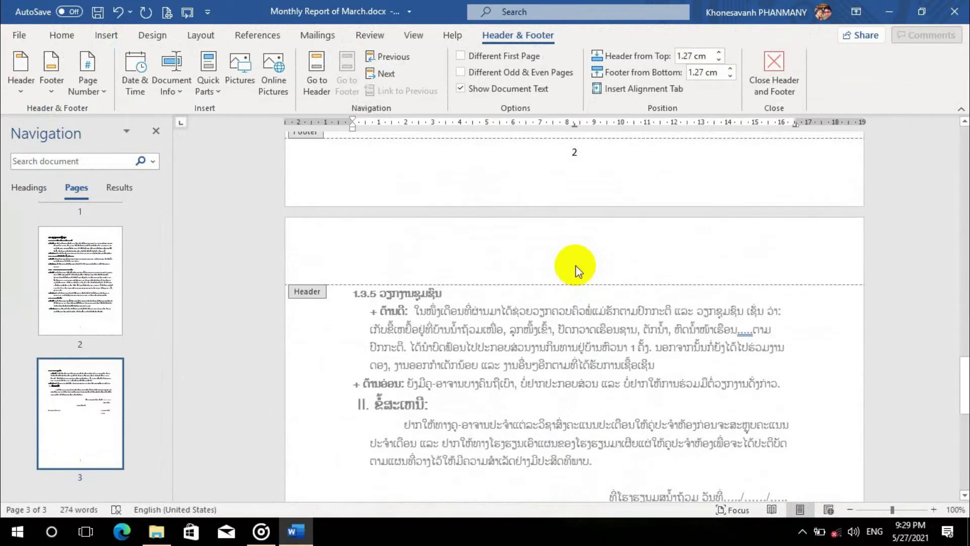
scroll(575, 265, "up", 7)
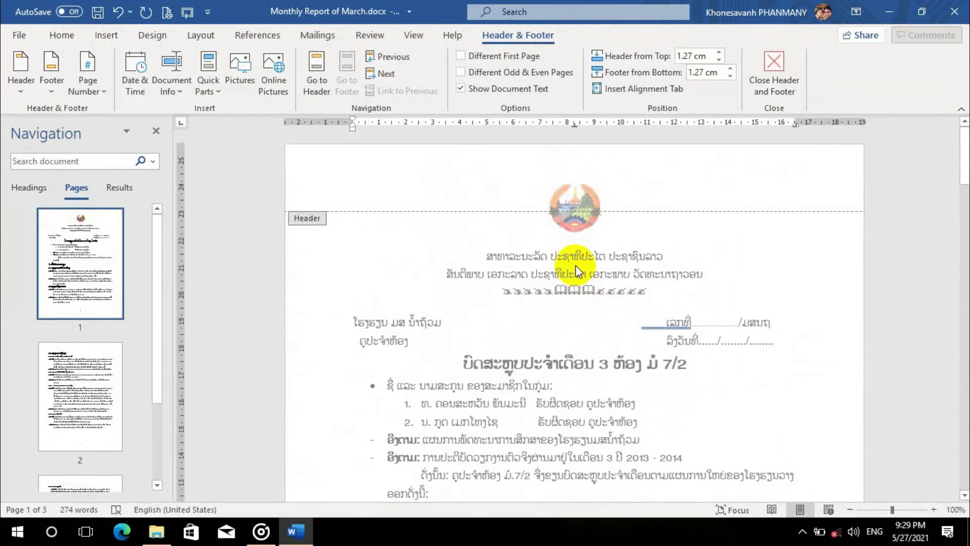
double_click(606, 347)
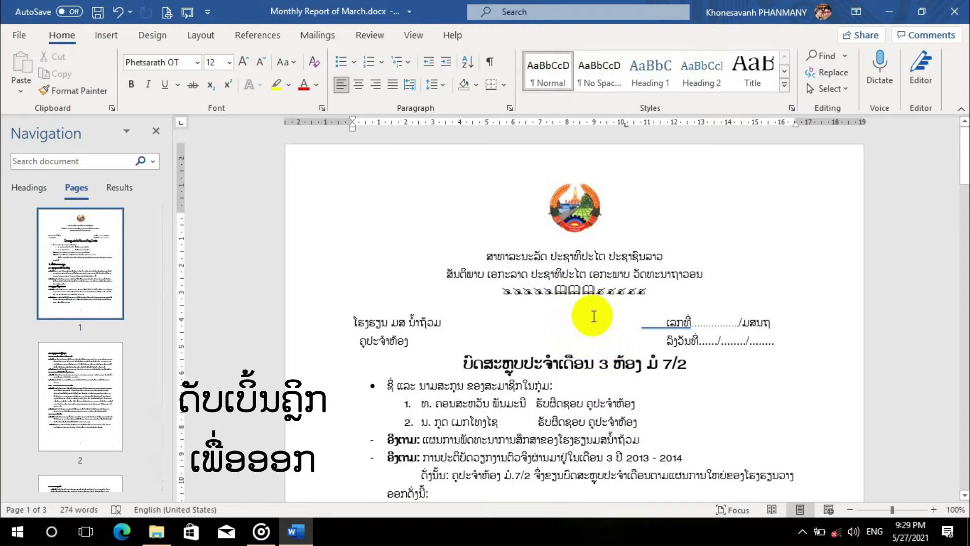
- Review the bottom of each page in the normal document view to verify the page numbering
scroll(560, 310, "down", 9)
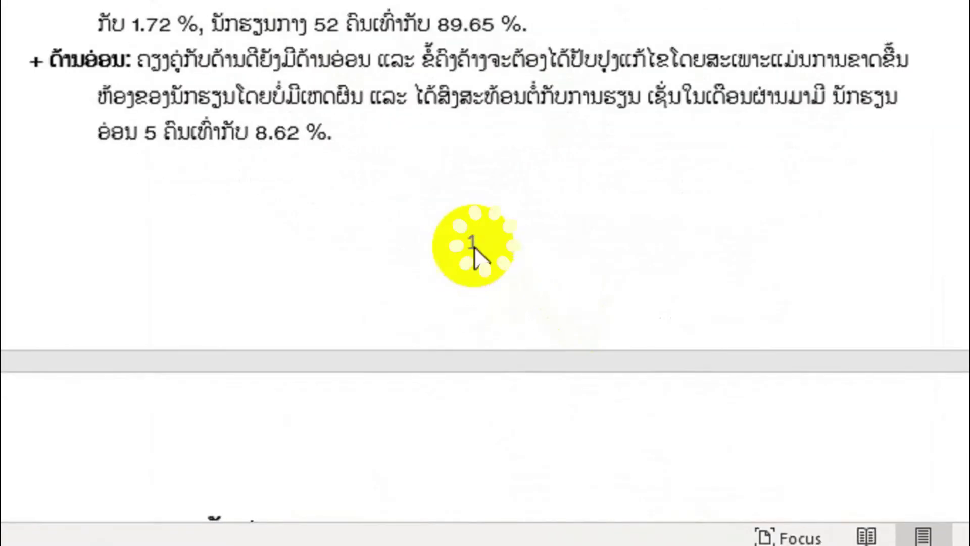
scroll(480, 257, "down", 10)
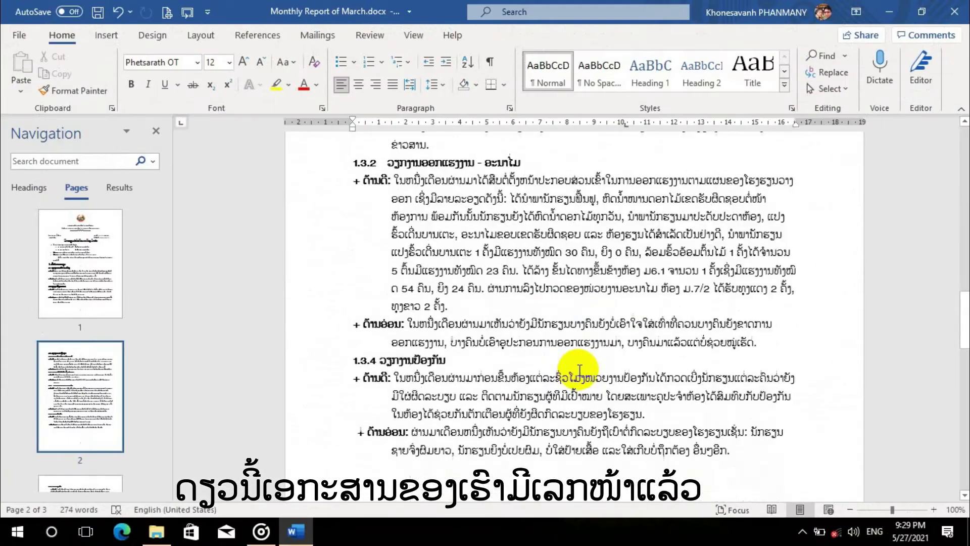
scroll(579, 371, "down", 4)
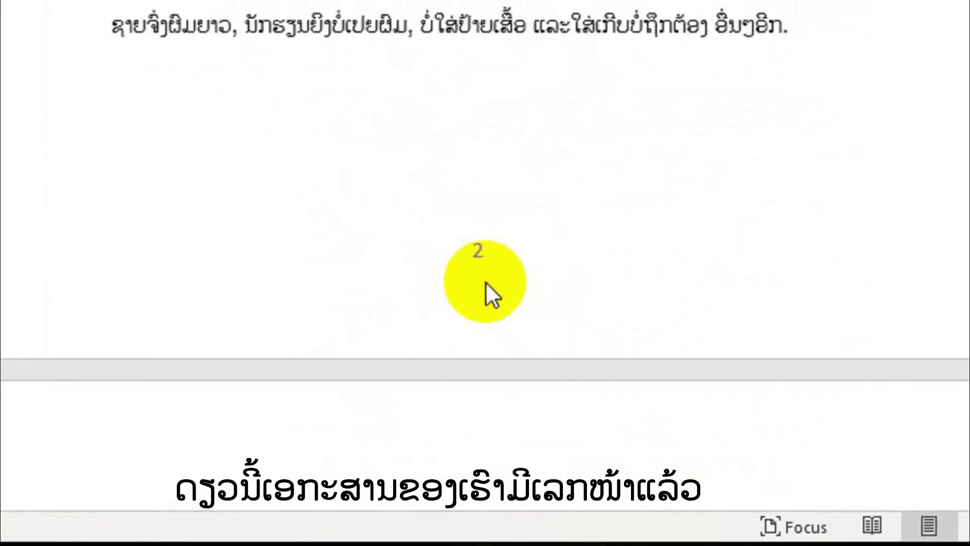
left_click(579, 381)
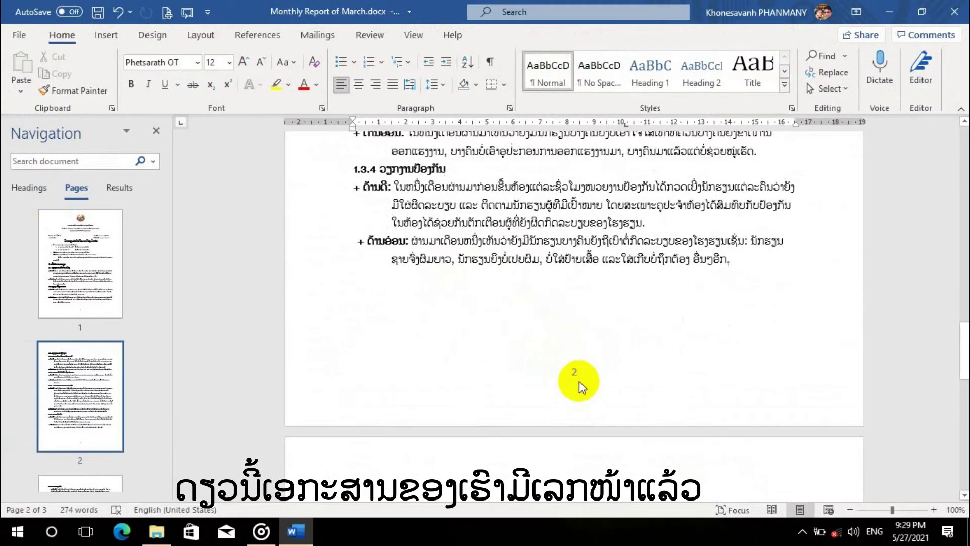
scroll(487, 271, "down", 15)
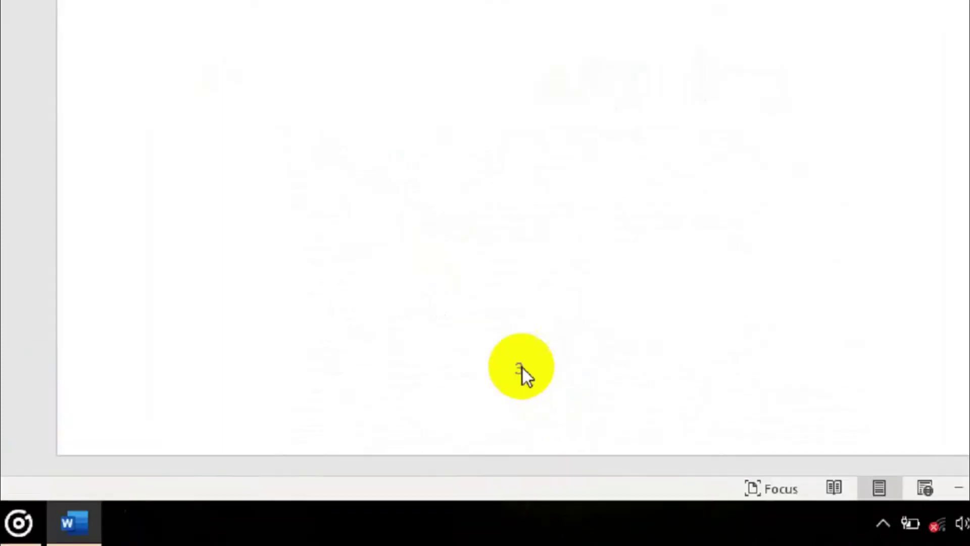
left_click(576, 435)
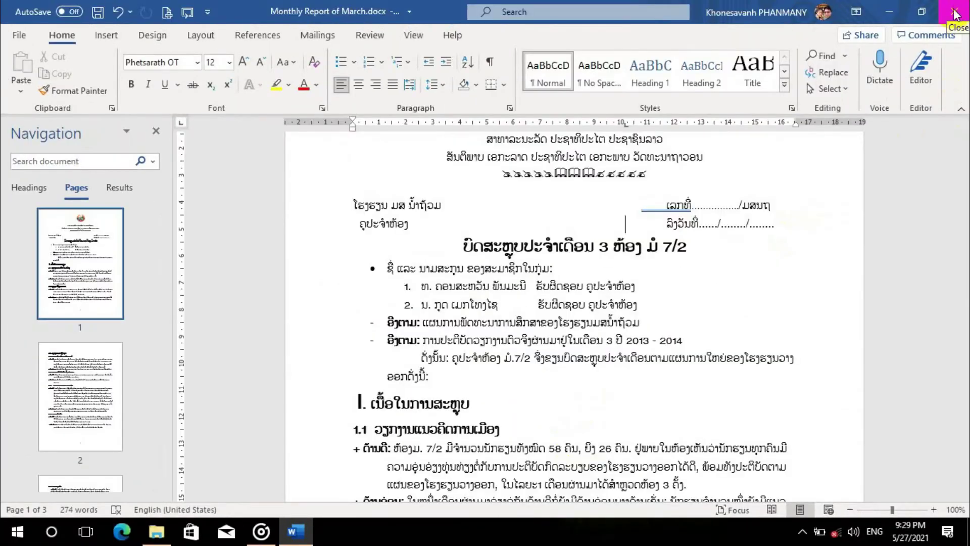
- Close the Monthly Report of March document without saving the changes
left_click(955, 11)
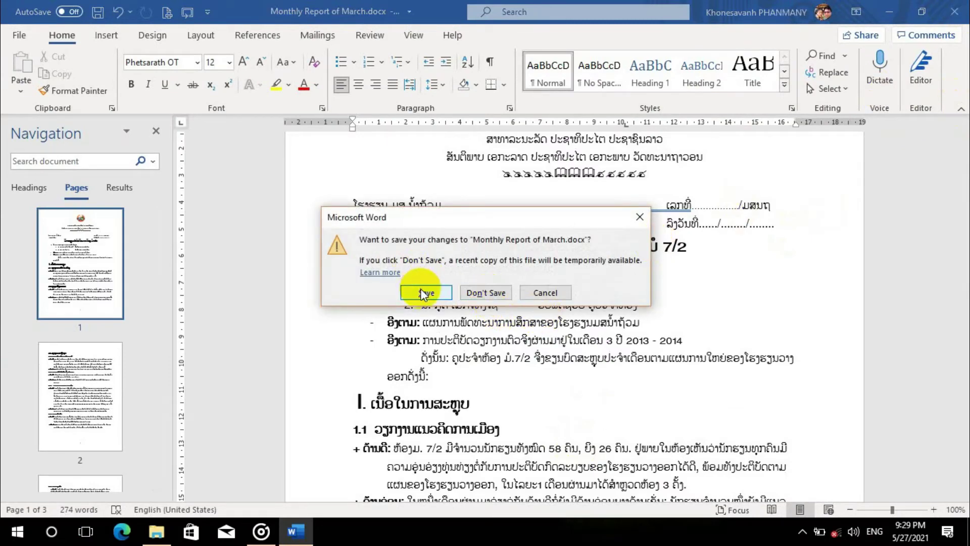
left_click(485, 292)
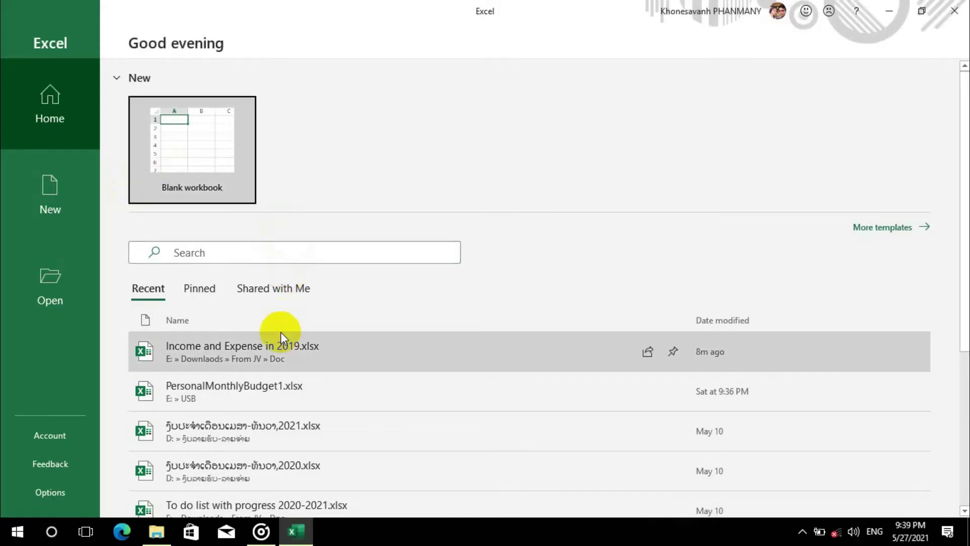
- In Excel, open Income and Expense in 2019.xlsx and check both pages of its print preview for page numbers
left_click(283, 355)
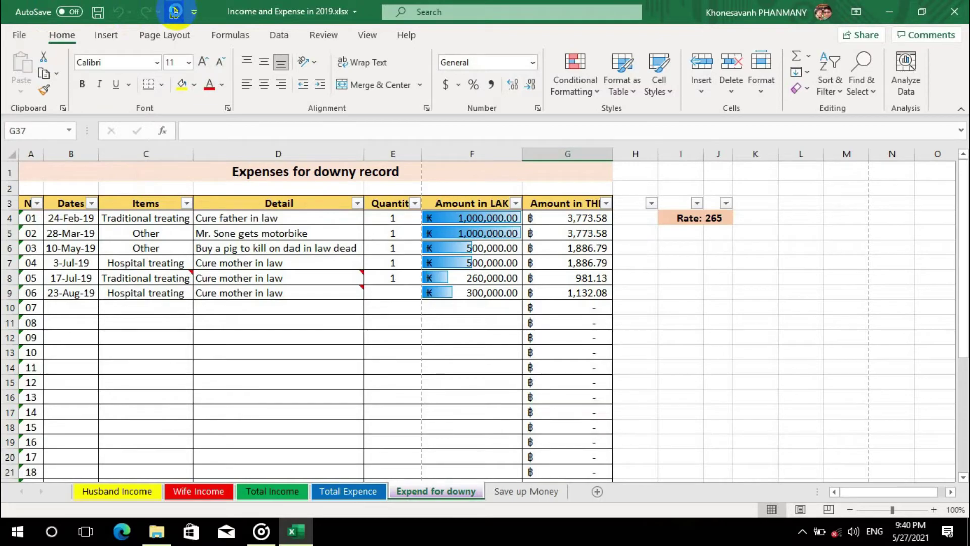
left_click(174, 11)
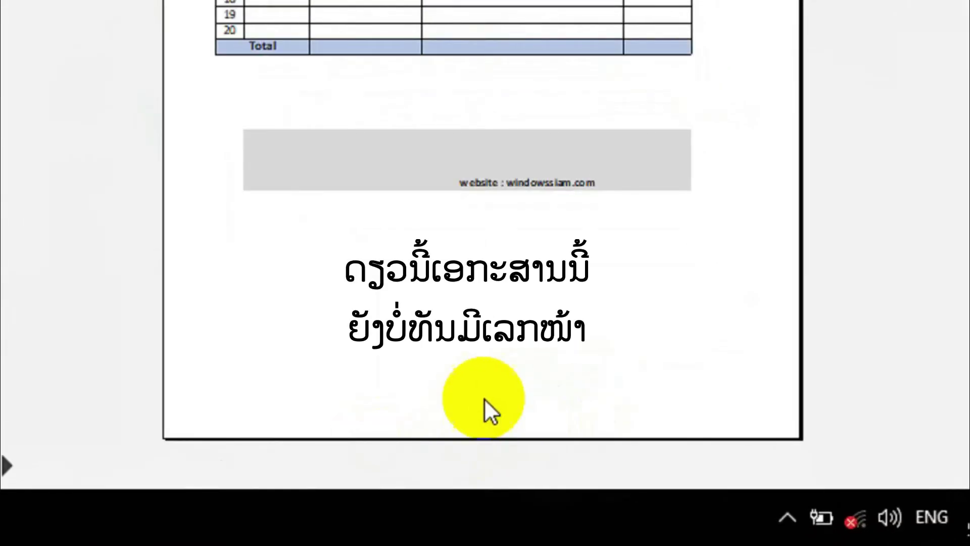
left_click(228, 466)
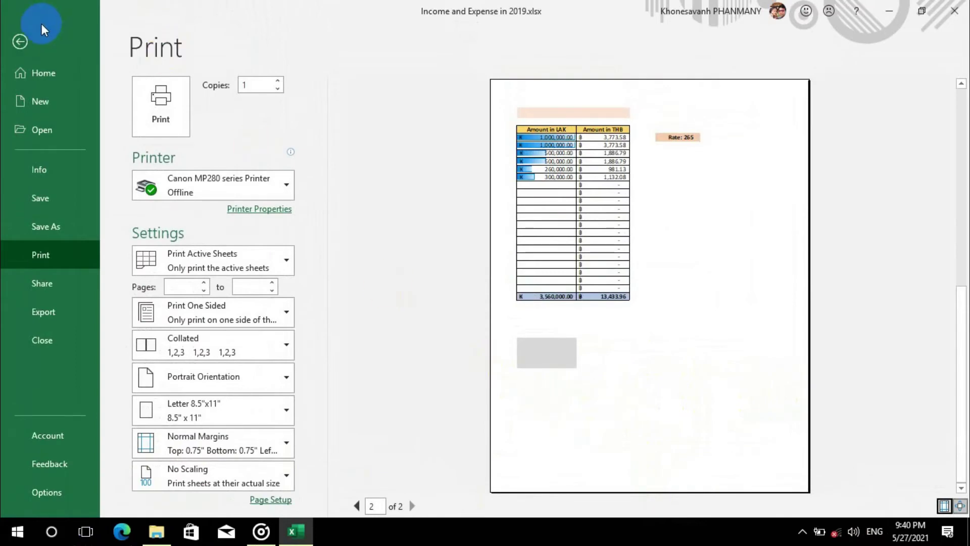
left_click(19, 40)
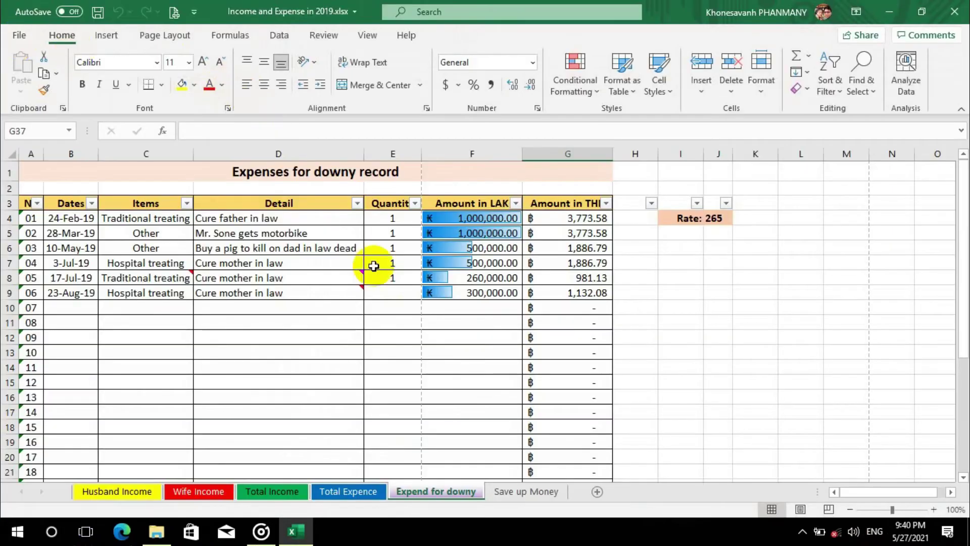
- Set the footer of the Expend for downy sheet to the preset page number format "Page 1" in Page Setup
mouse_move(310, 282)
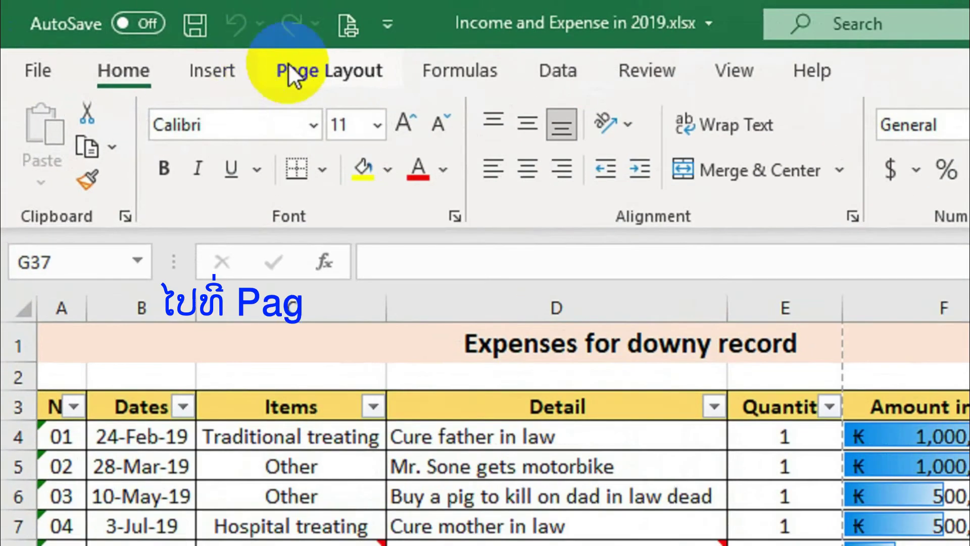
left_click(338, 71)
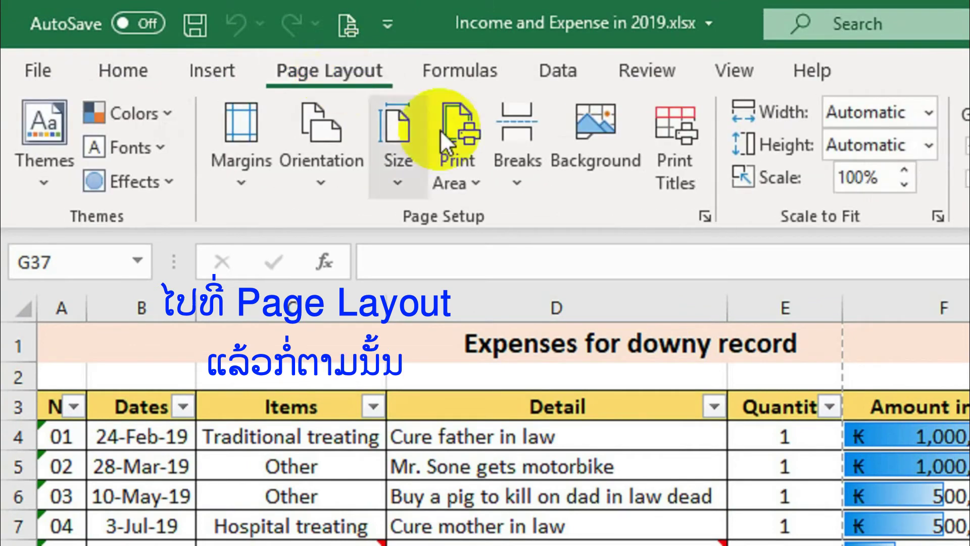
left_click(706, 214)
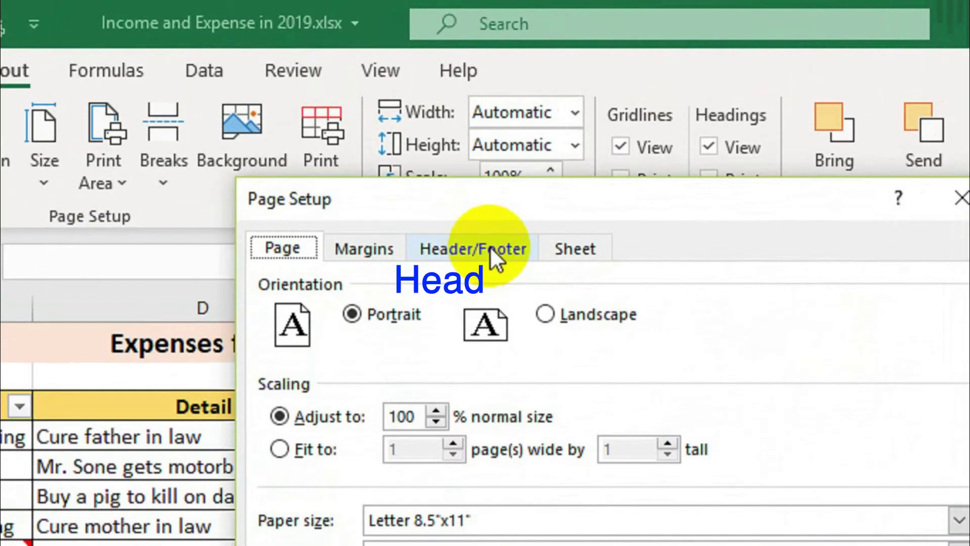
left_click(488, 245)
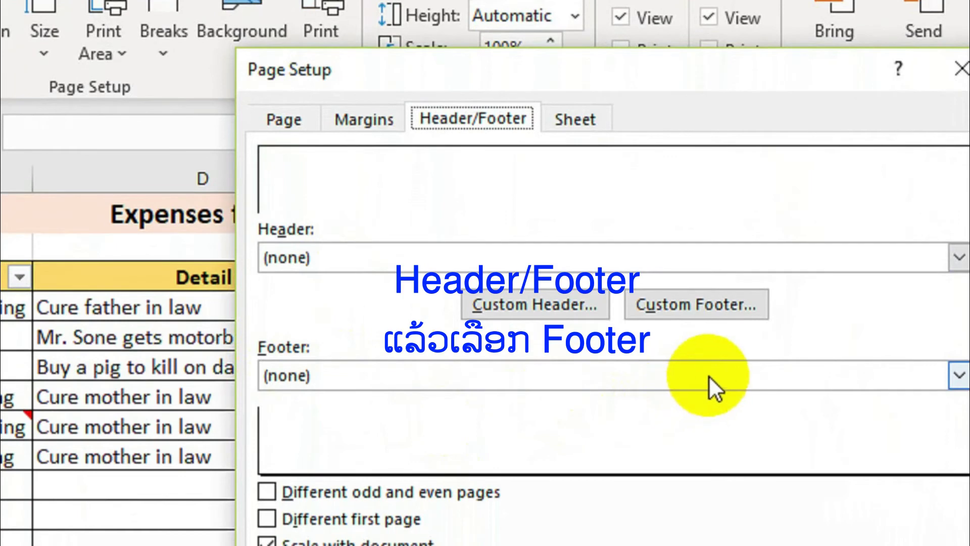
left_click(709, 375)
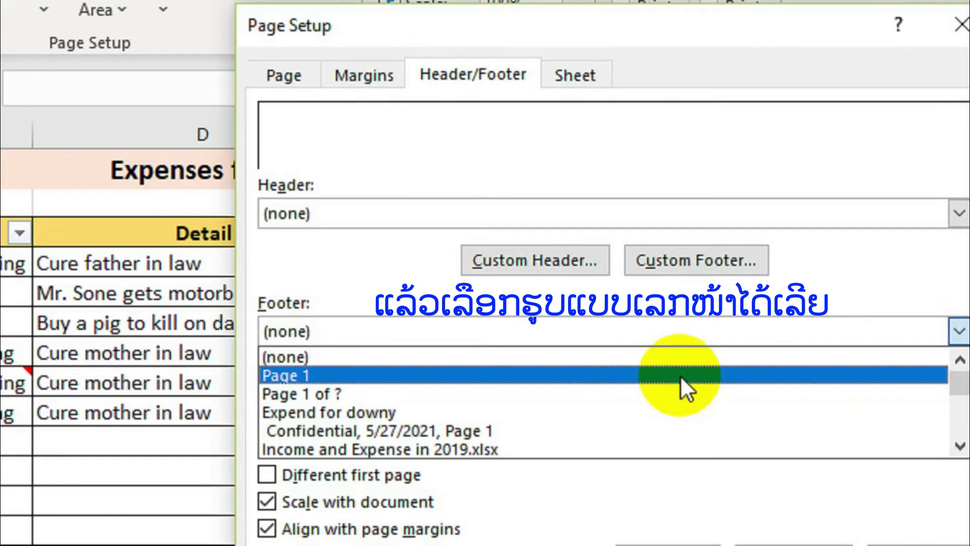
left_click(680, 375)
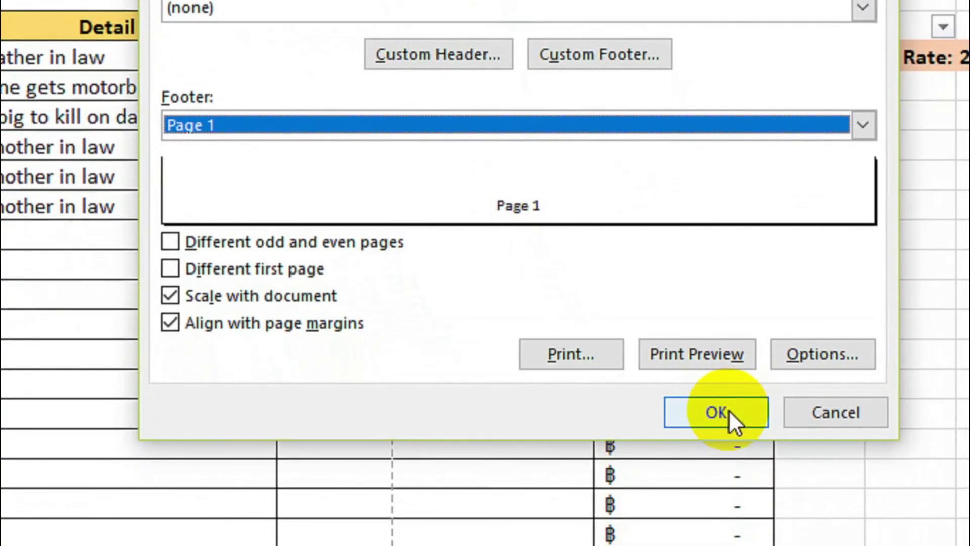
left_click(775, 507)
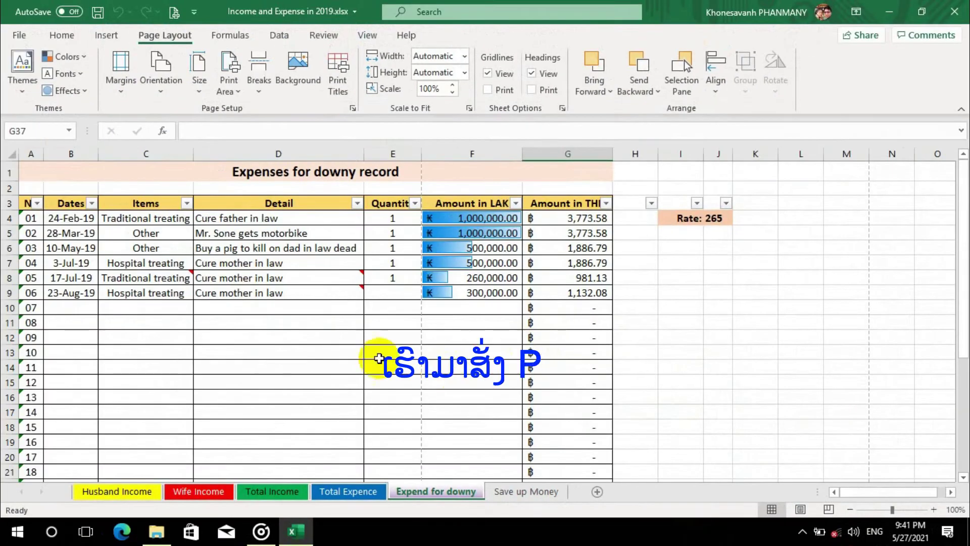
- Look over the Expend for downy sheet and check the footer page numbers on both pages of its print preview
scroll(444, 320, "down", 20)
scroll(451, 322, "up", 8)
scroll(451, 323, "up", 9)
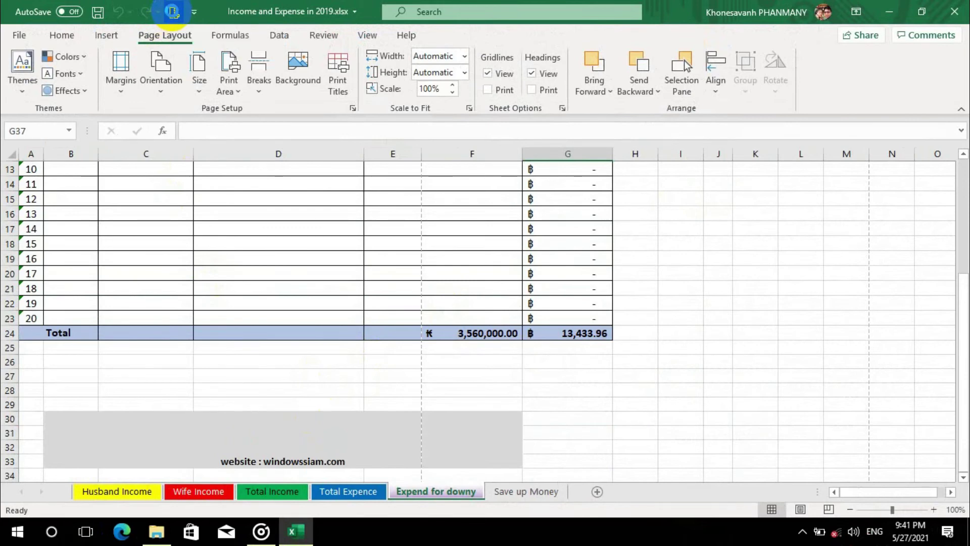
left_click(173, 13)
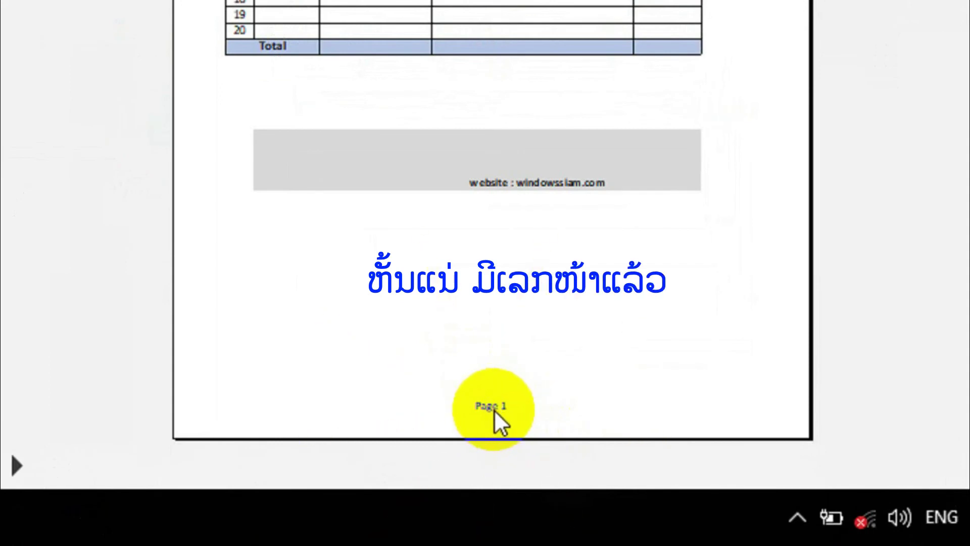
left_click(17, 465)
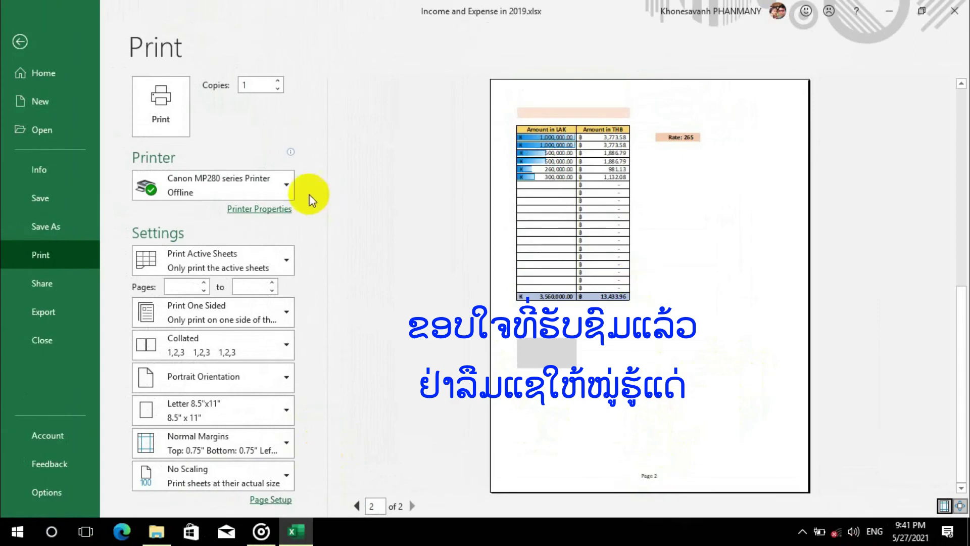
- Leave the print preview, return to the beginning of the expenses table and minimize the workbook window
left_click(19, 41)
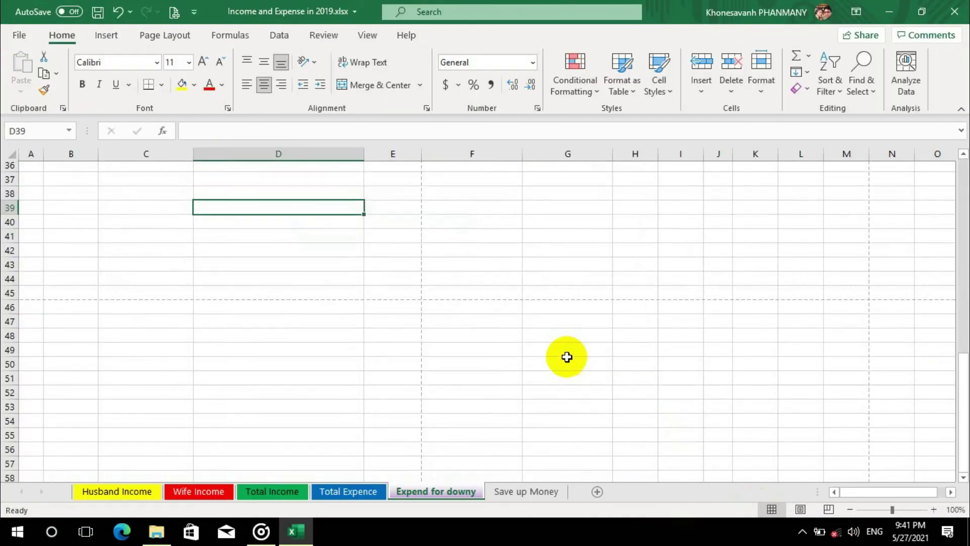
scroll(566, 353, "up", 12)
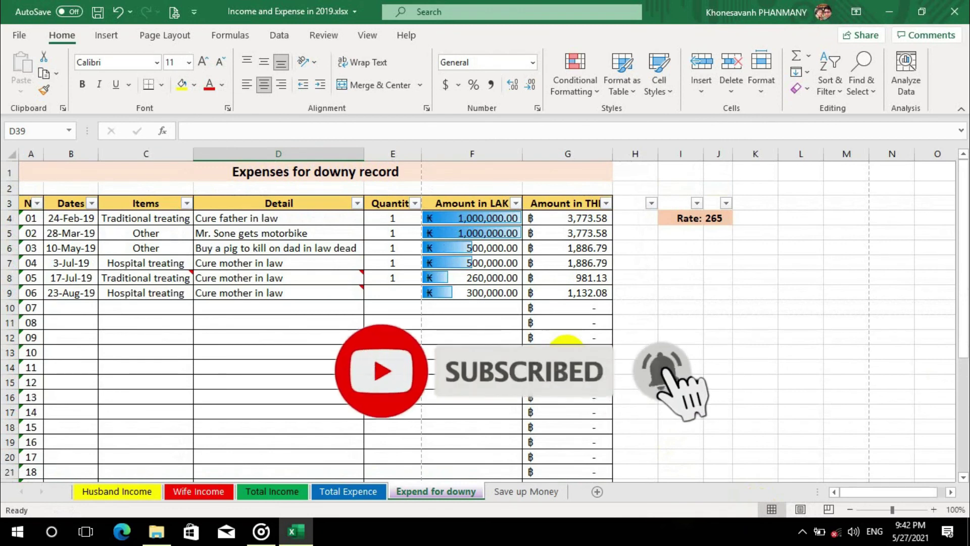
left_click(890, 12)
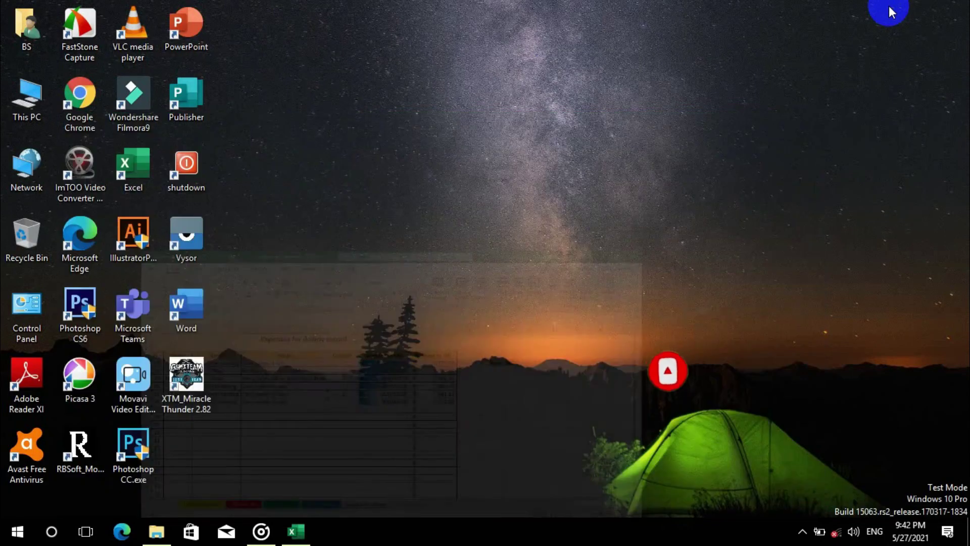